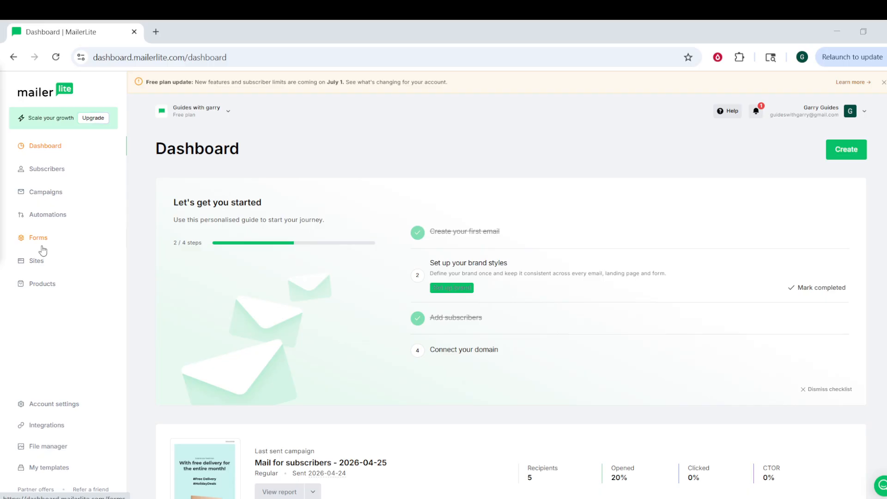
Create a new pop-up form named Announcement and assign it to the Main List subscriber group
click(44, 245)
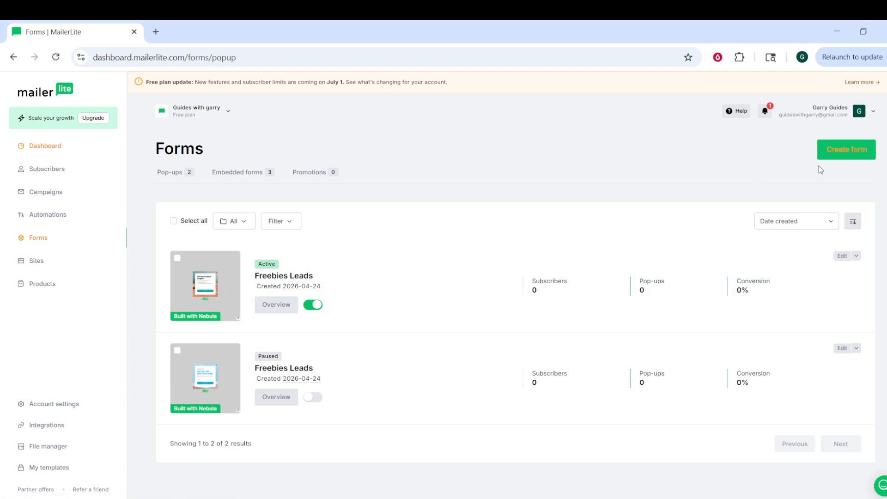
click(845, 158)
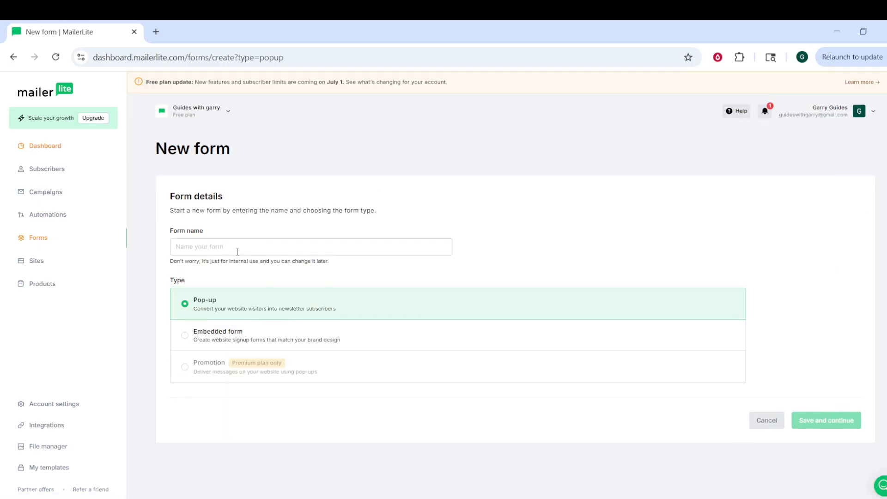
click(244, 252)
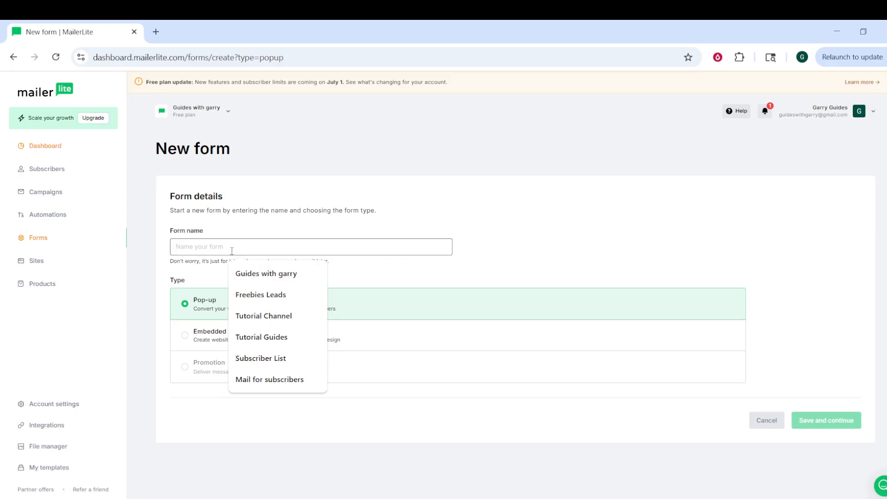
text(S)
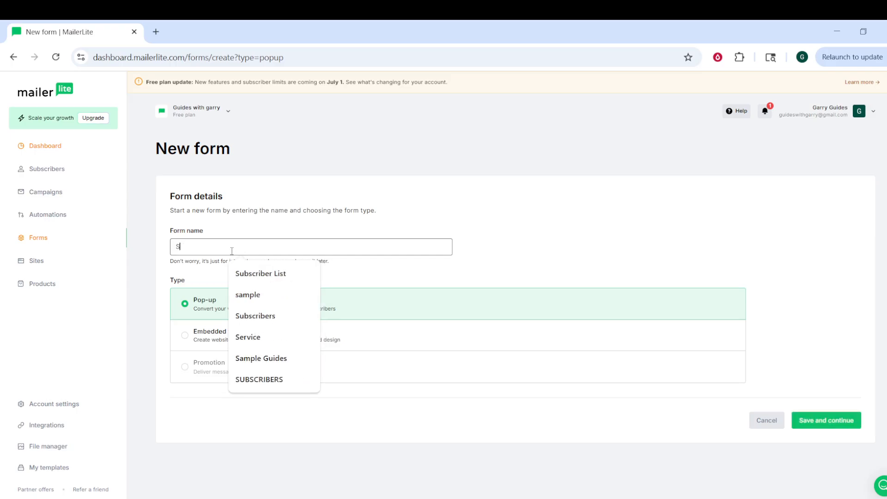
key(BackSpace)
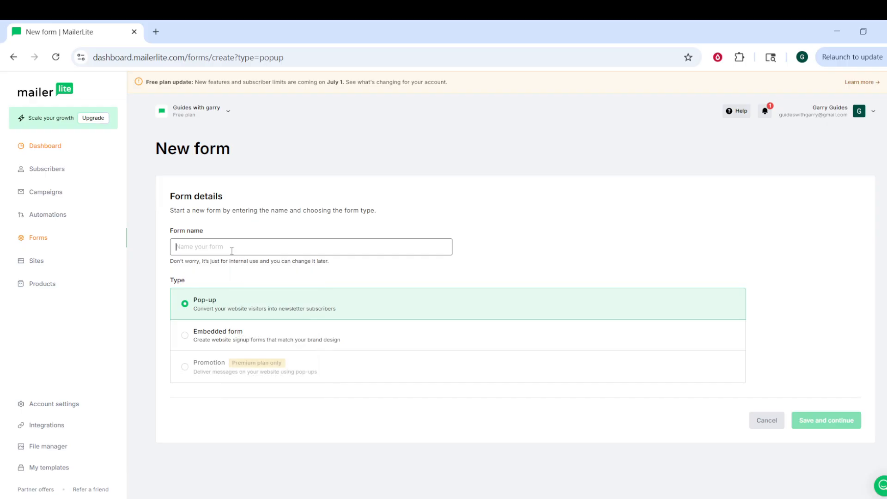
text(Announcement)
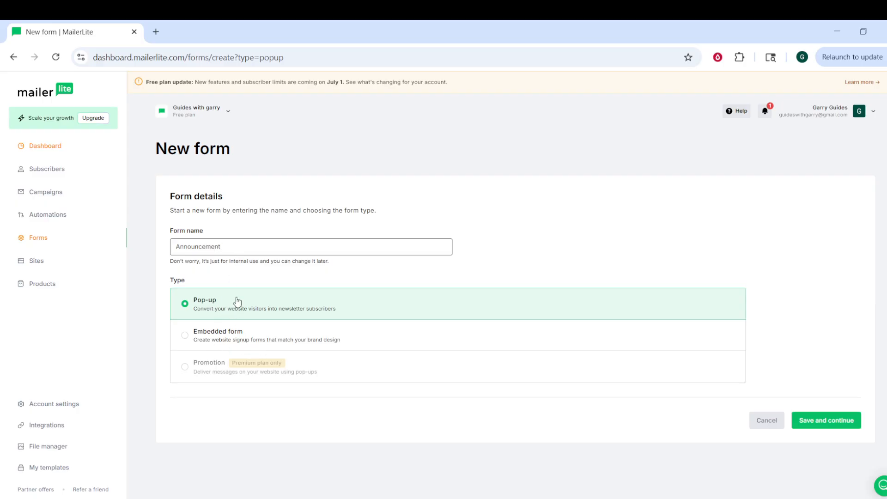
click(184, 336)
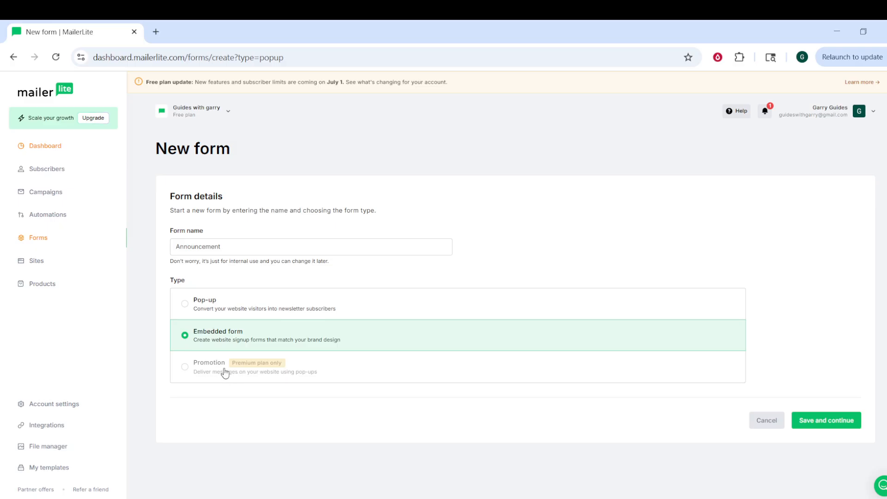
click(190, 309)
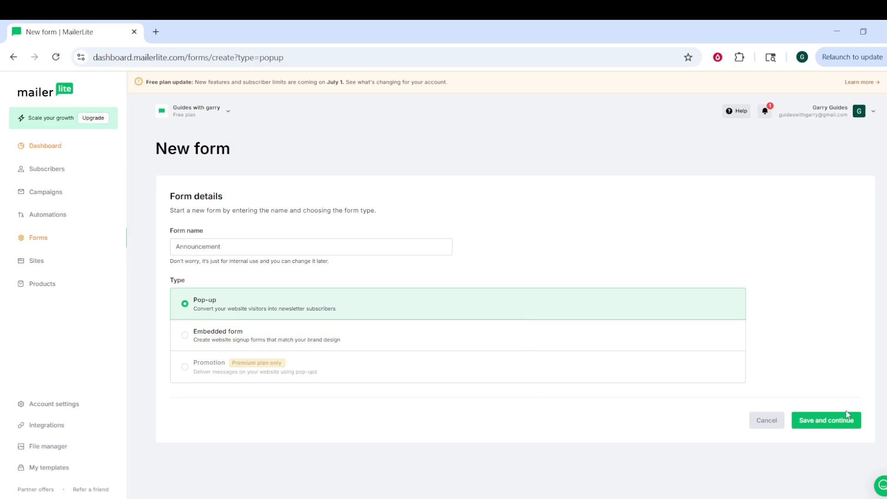
click(838, 423)
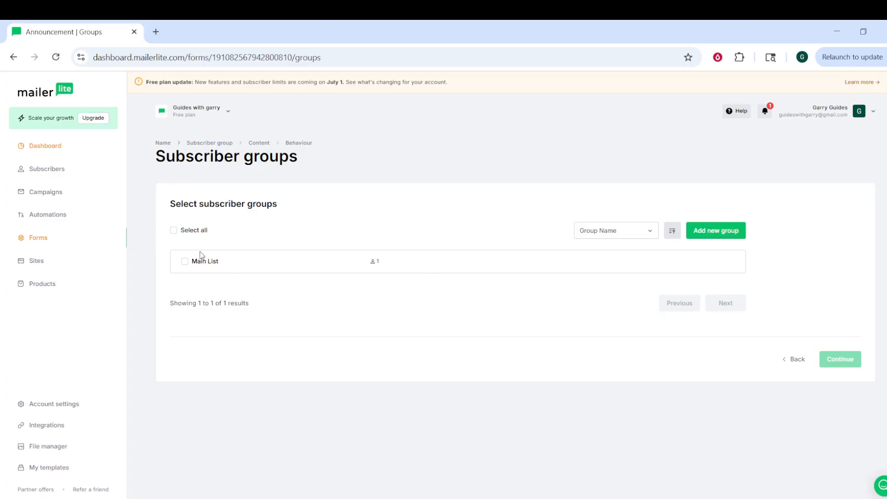
click(187, 263)
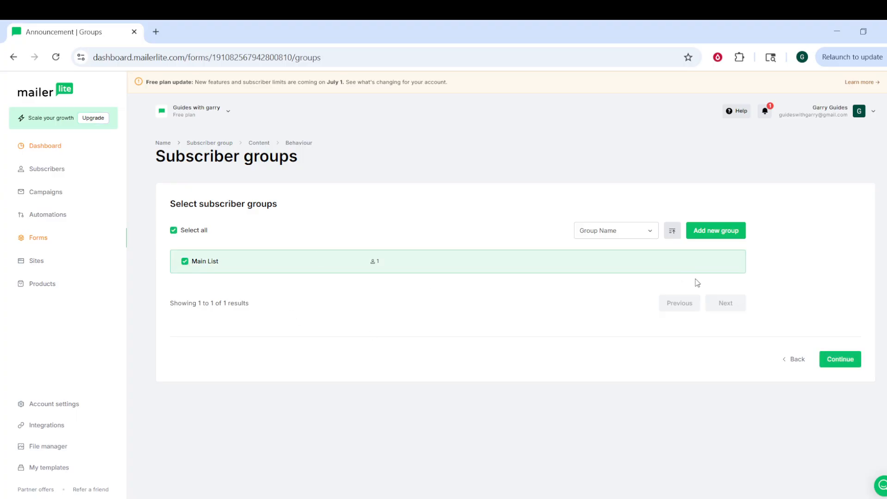
click(843, 363)
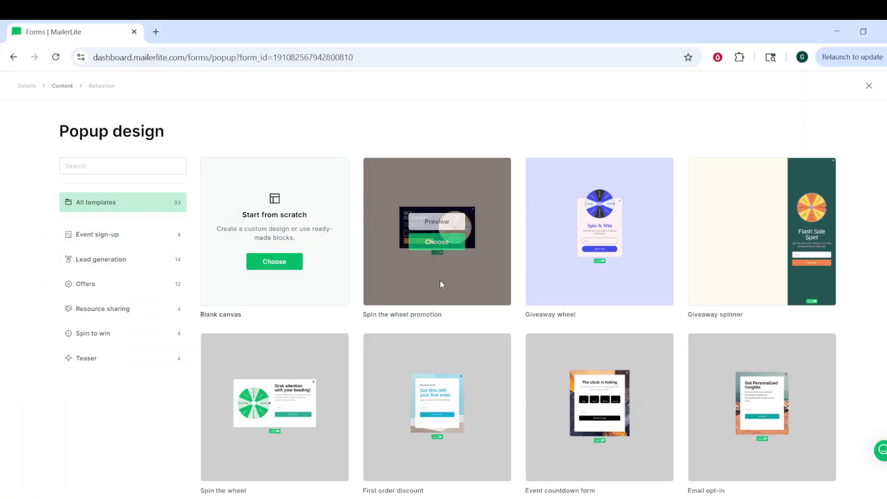
Browse the pop-up templates and choose the First order discount design from the Offers category
scroll(315, 290, down, 3)
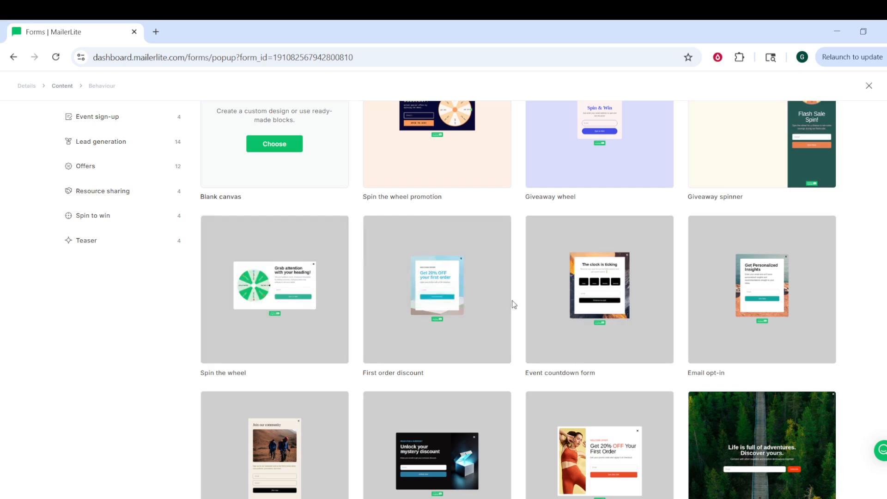
scroll(512, 303, down, 3)
scroll(210, 147, up, 6)
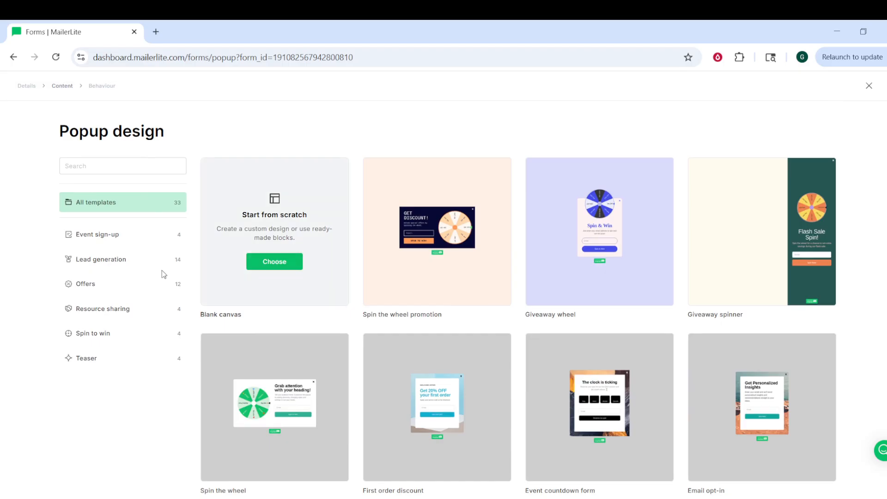
click(114, 234)
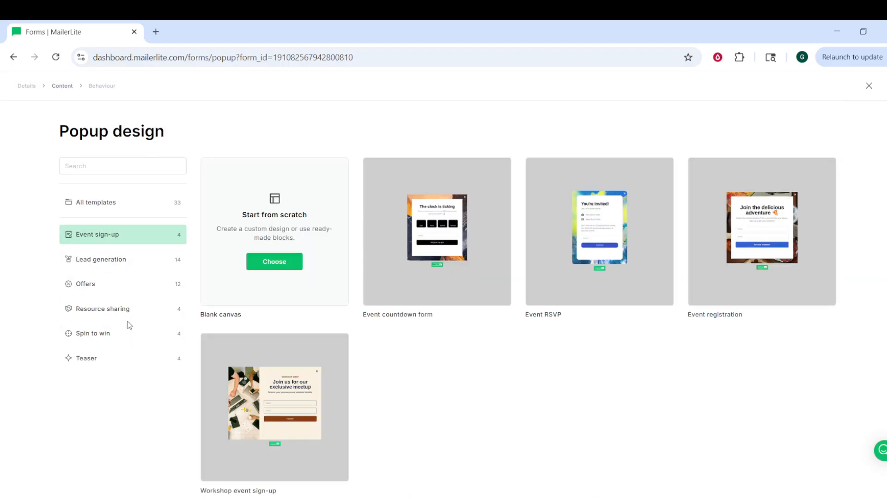
click(104, 291)
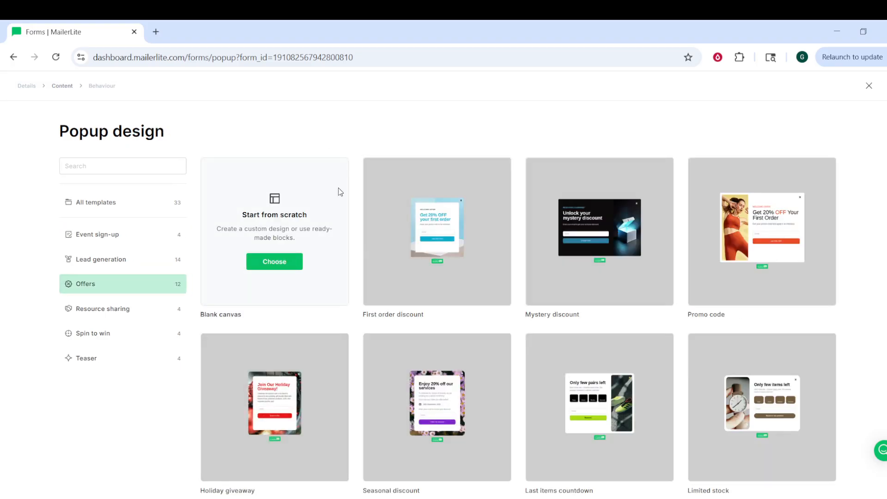
mouse_move(419, 251)
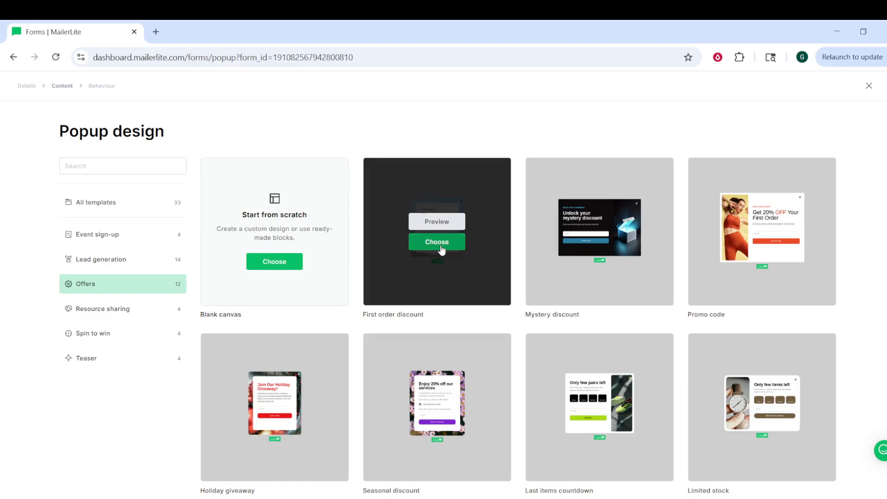
click(439, 239)
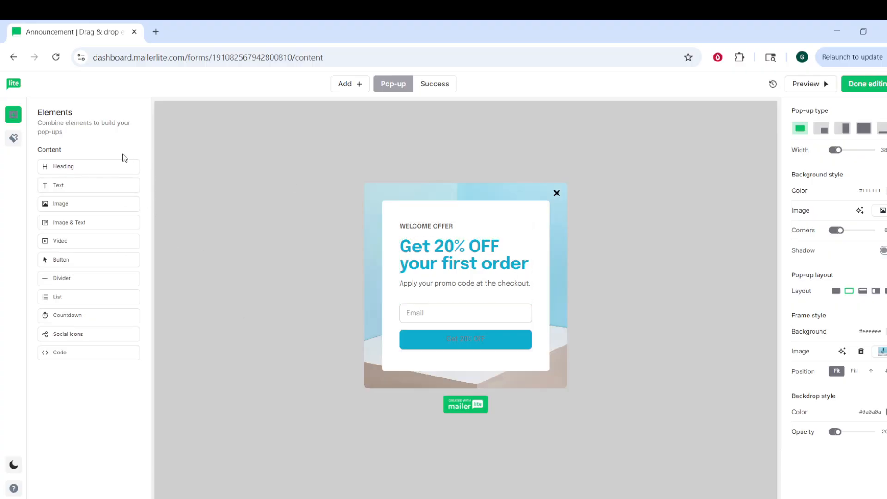
Add Name and Phone fields to the pop-up's email sign-up form block
click(491, 346)
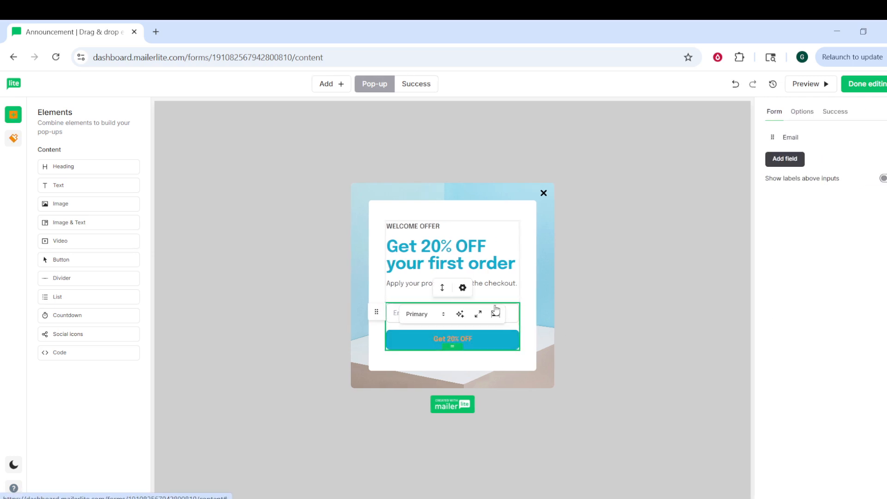
click(452, 346)
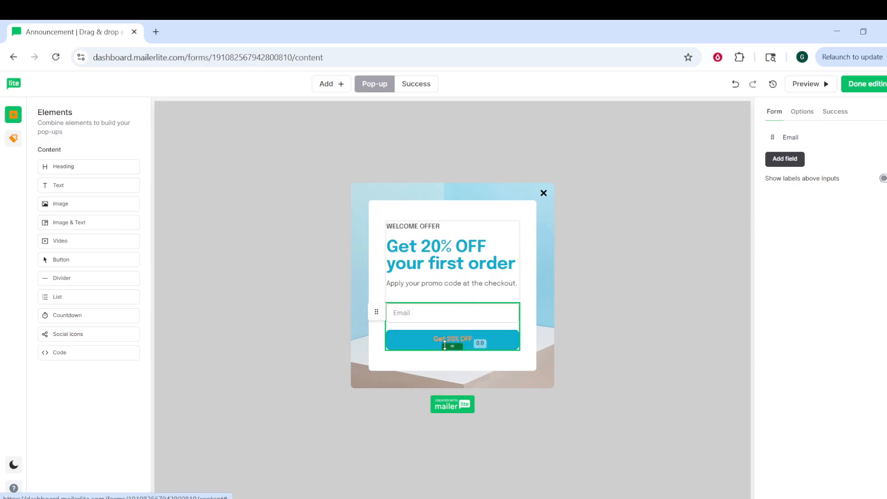
click(469, 344)
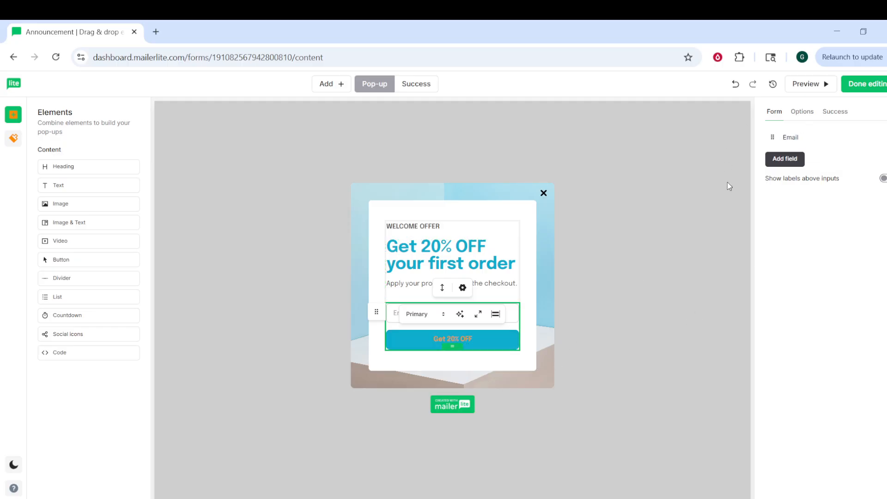
click(784, 161)
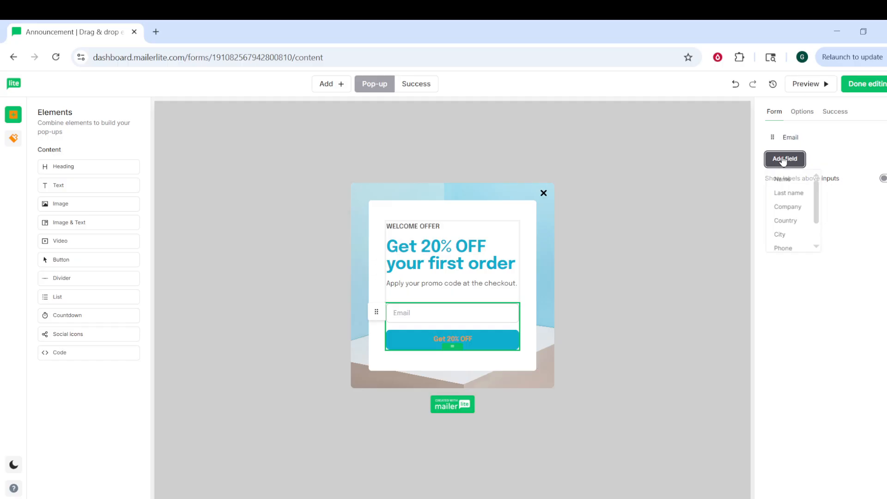
click(794, 180)
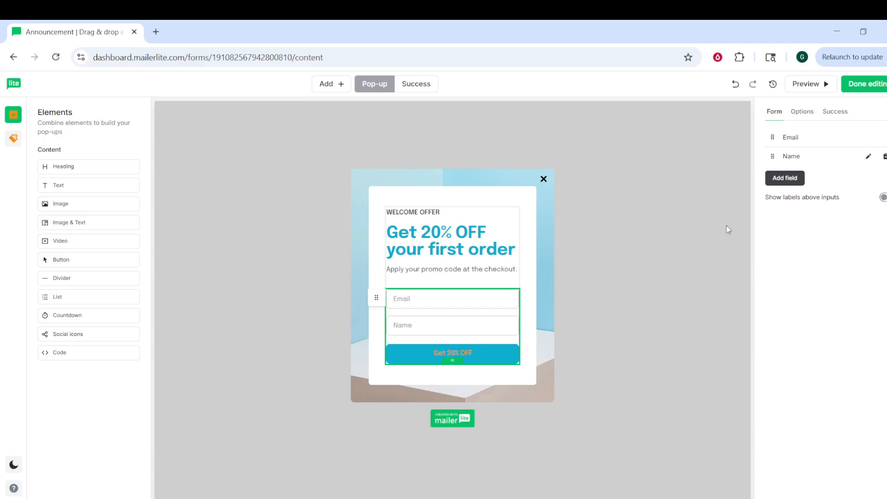
click(782, 178)
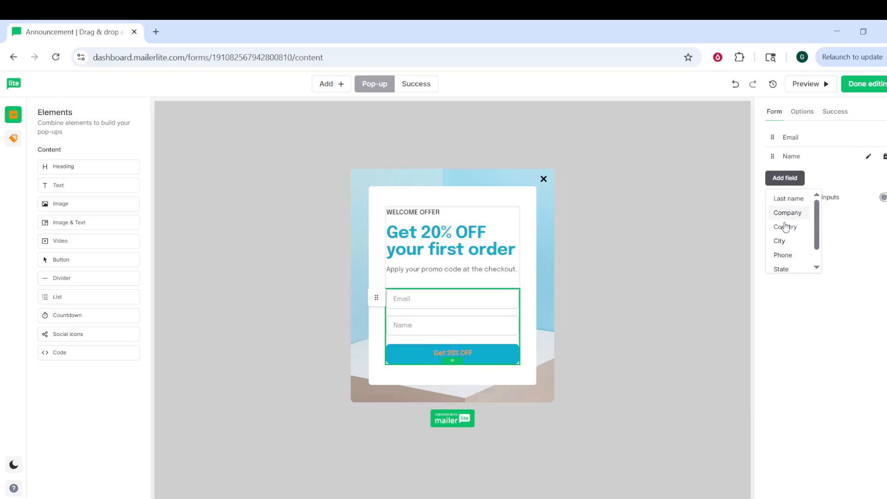
scroll(790, 241, down, 1)
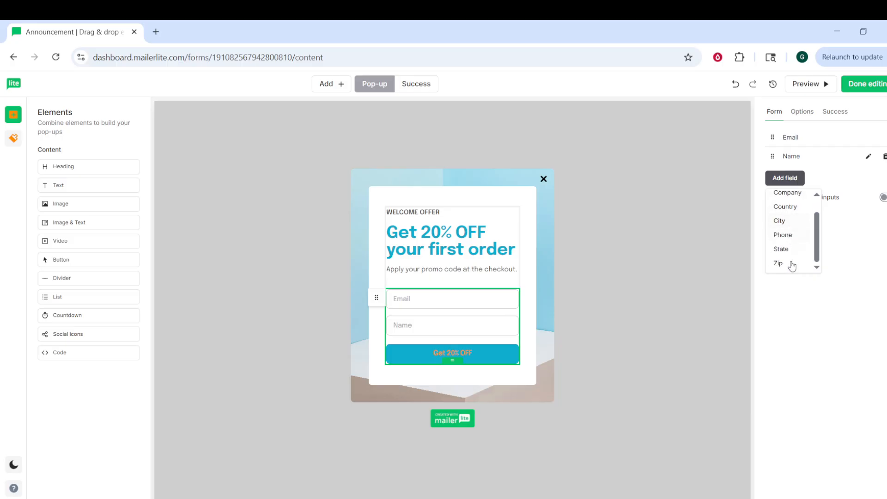
click(792, 236)
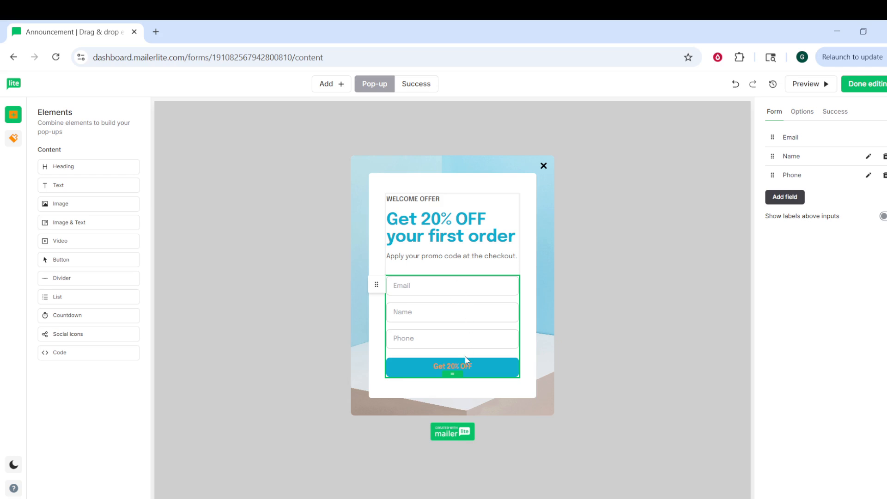
Reorder the form fields so Name comes before Email, and finish editing the pop-up design
click(441, 313)
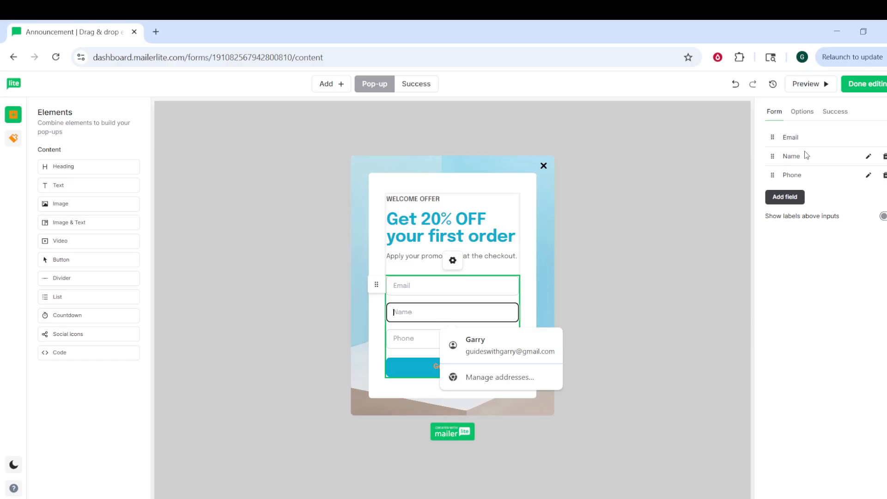
drag(797, 156, 775, 139)
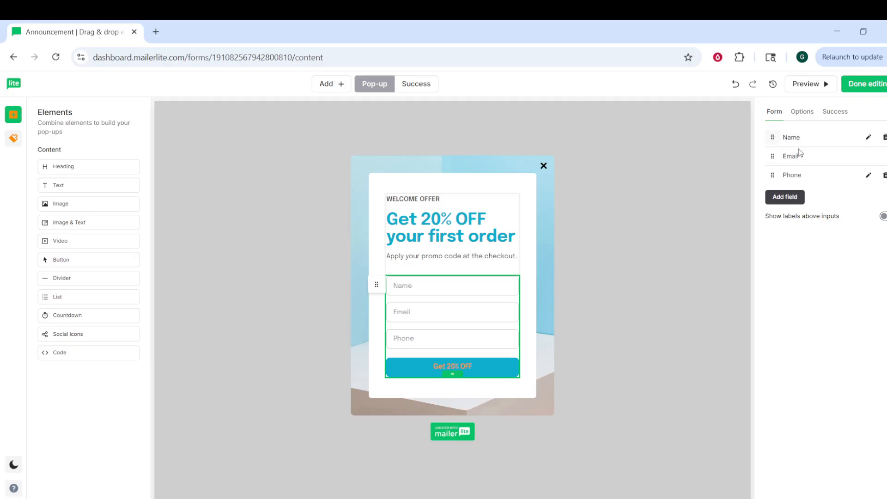
click(680, 275)
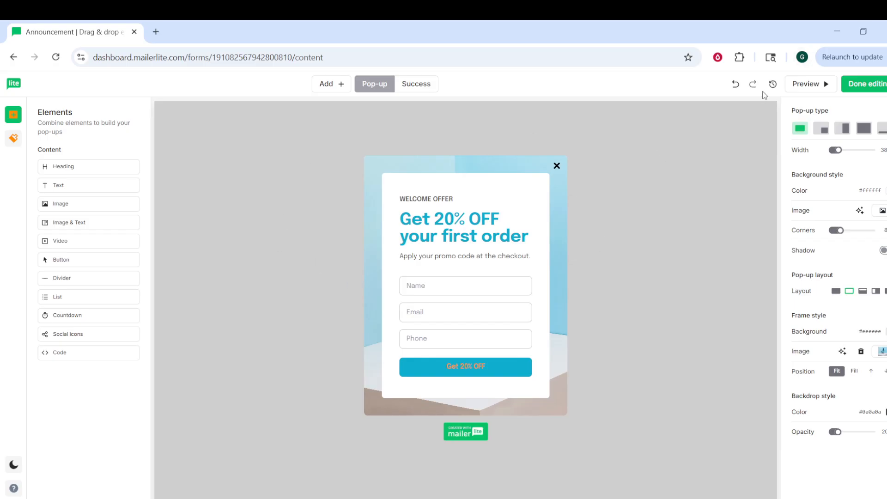
click(875, 87)
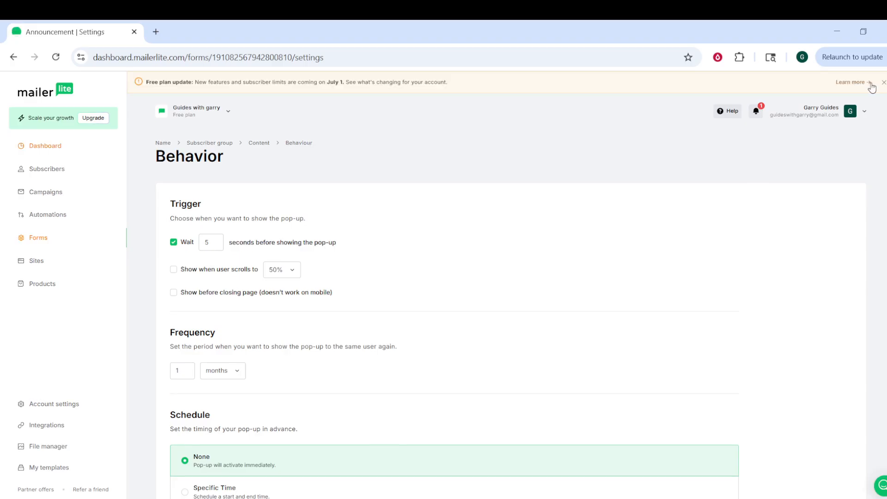
Review the pop-up's trigger, frequency, schedule and visibility settings and save them with their defaults
scroll(292, 218, down, 5)
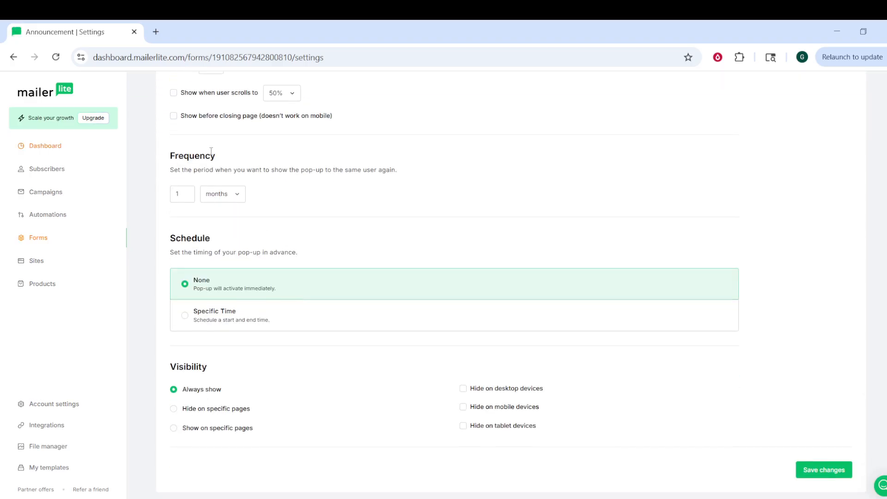
scroll(199, 273, down, 1)
scroll(208, 301, up, 4)
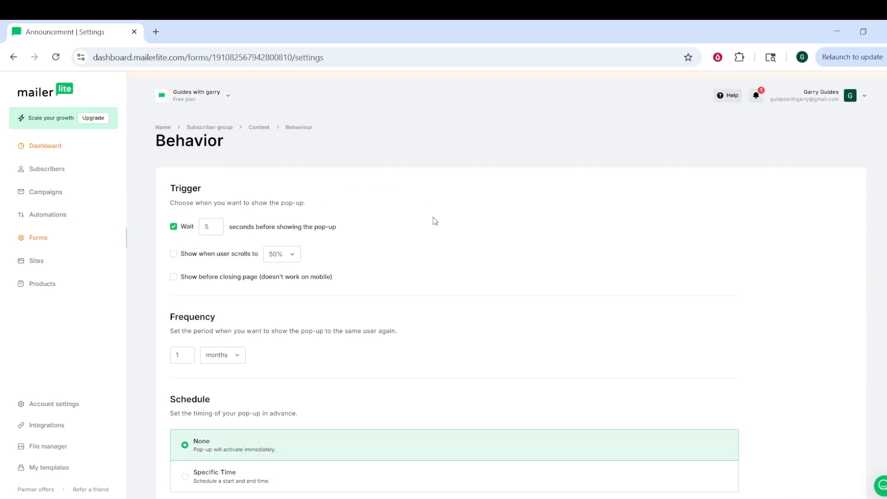
click(219, 229)
scroll(557, 339, down, 4)
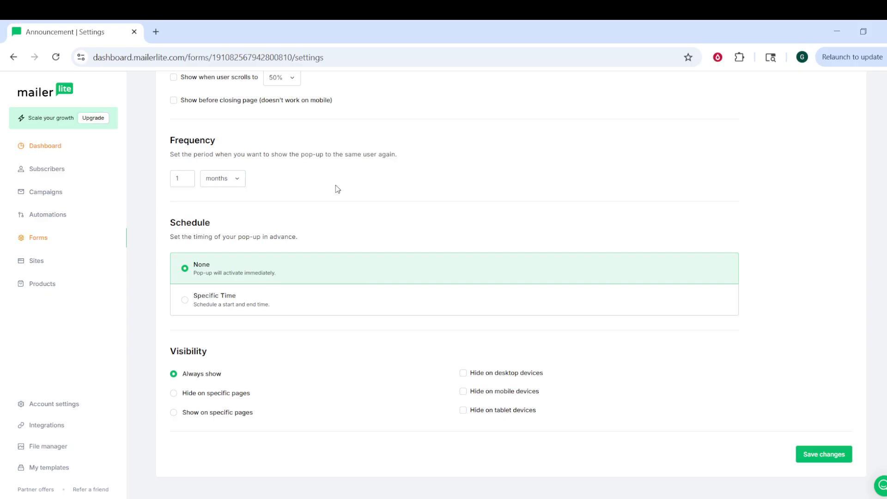
click(826, 456)
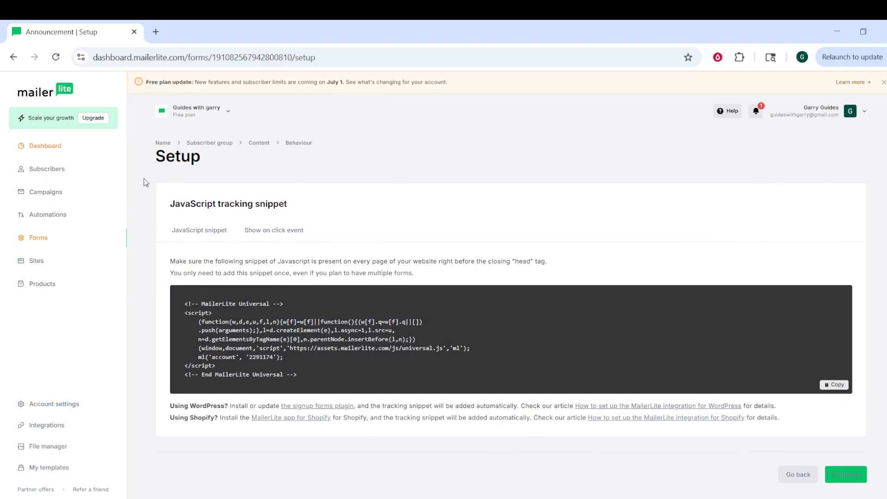
Examine the JavaScript tracking snippet and the show-on-click embed codes for the form
click(204, 233)
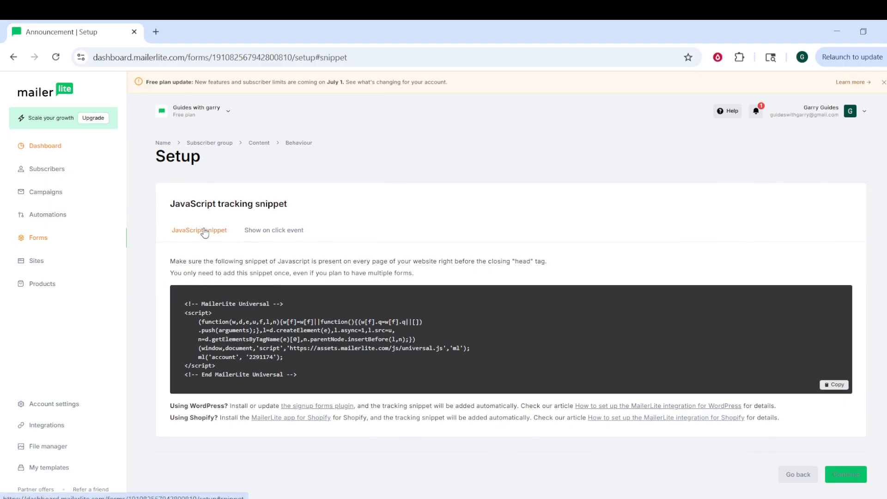
click(292, 235)
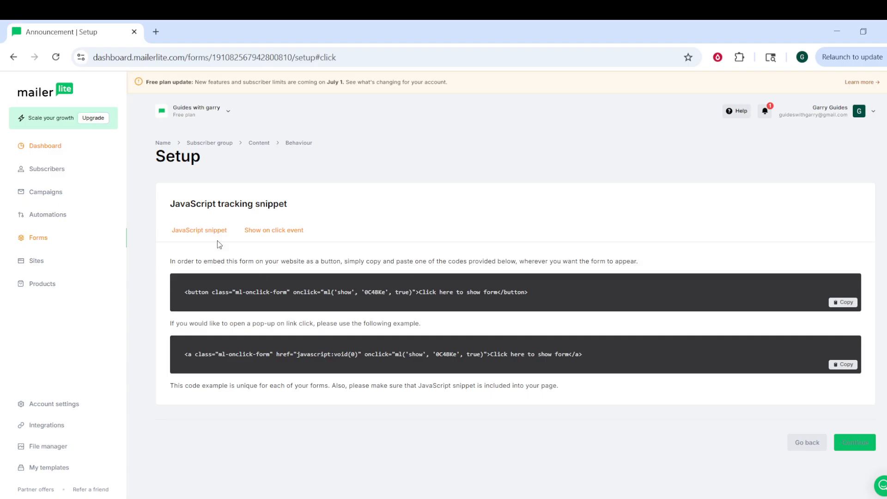
click(189, 232)
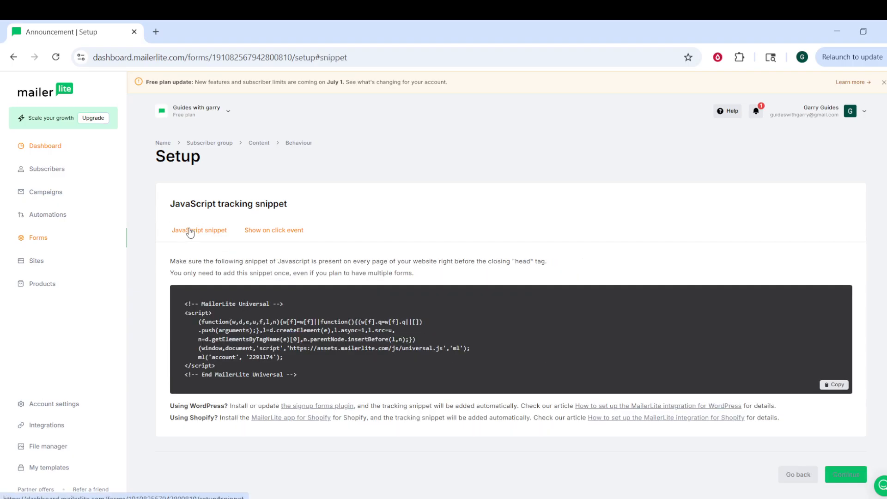